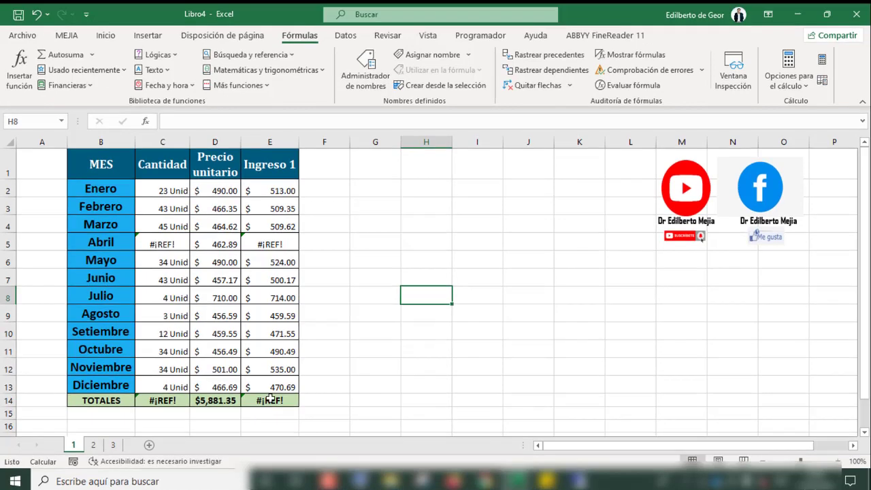
Inspect the formulas of the Ingreso 1 total, Abril's income in E5, and the Cantidad total
click(266, 398)
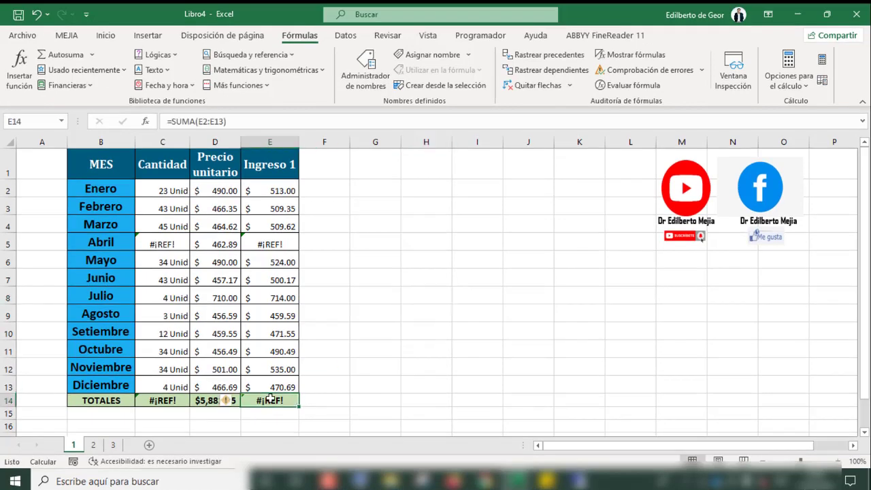
click(251, 122)
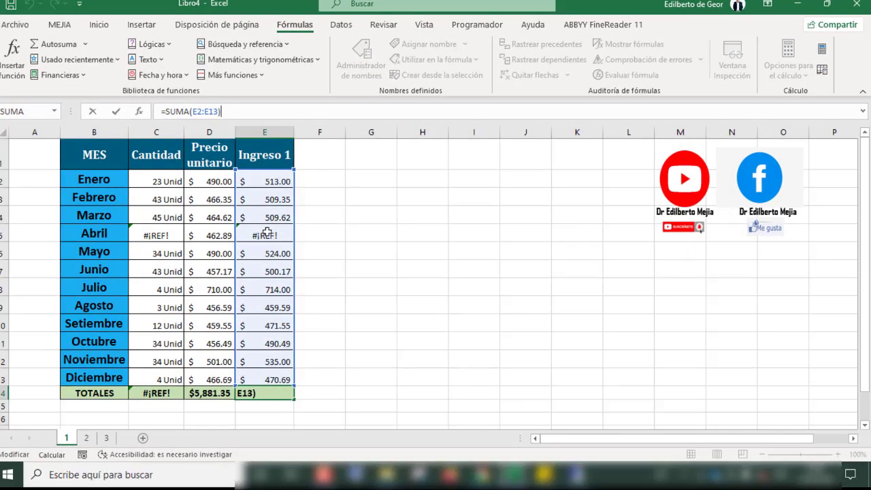
double_click(266, 234)
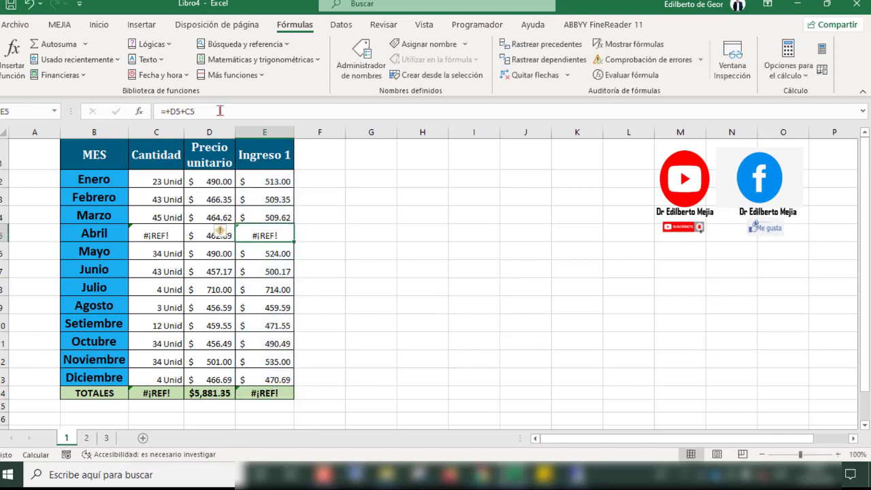
click(143, 393)
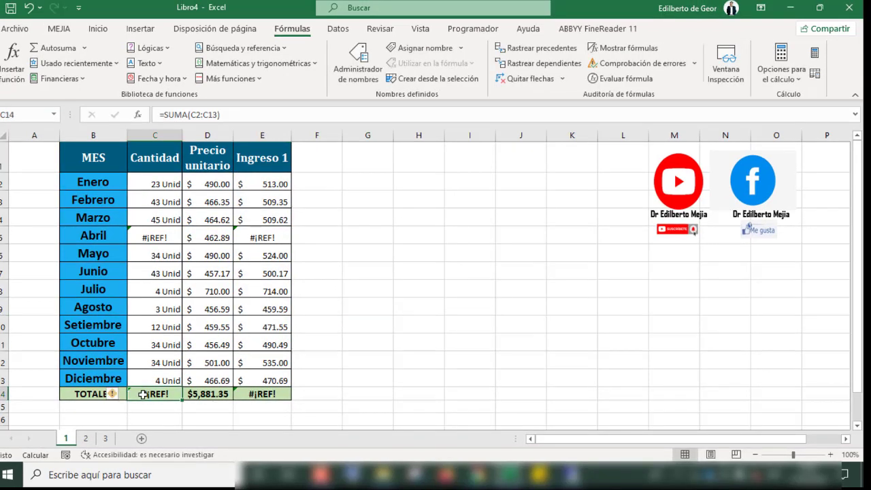
double_click(141, 394)
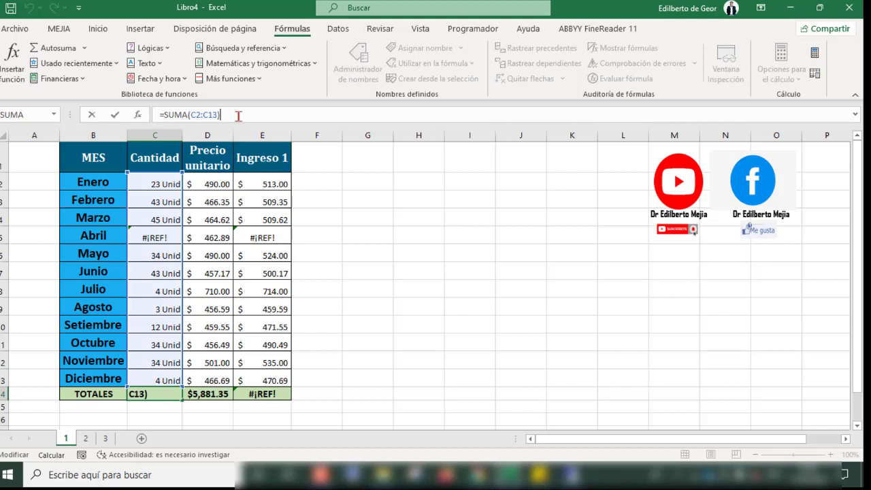
click(358, 306)
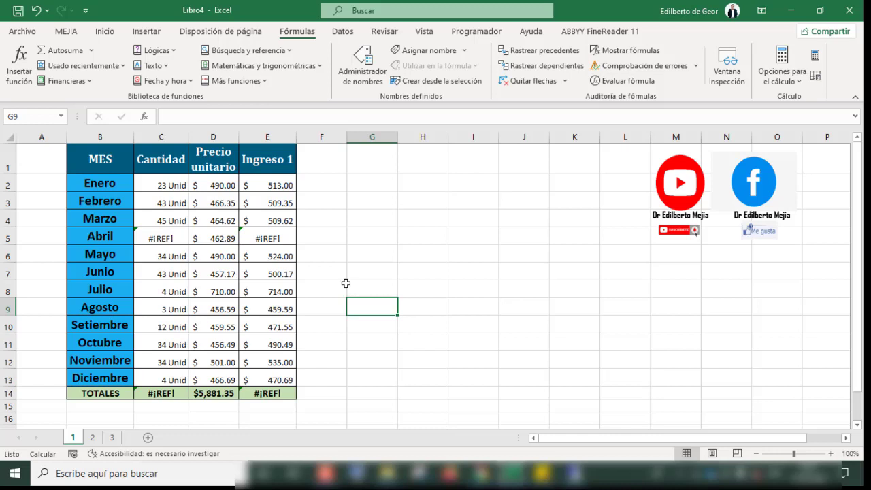
Trace the E14 total's error to C5, fix Abril's quantity formula, and remove the trace arrows
click(277, 394)
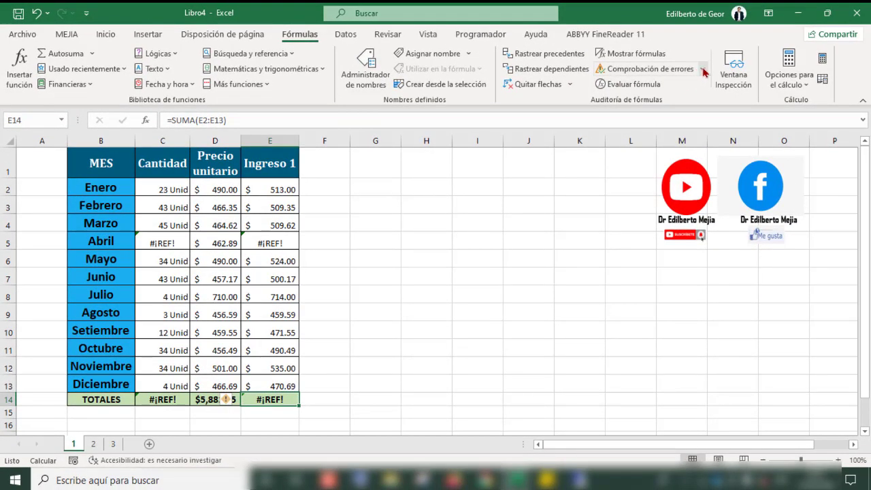
click(702, 69)
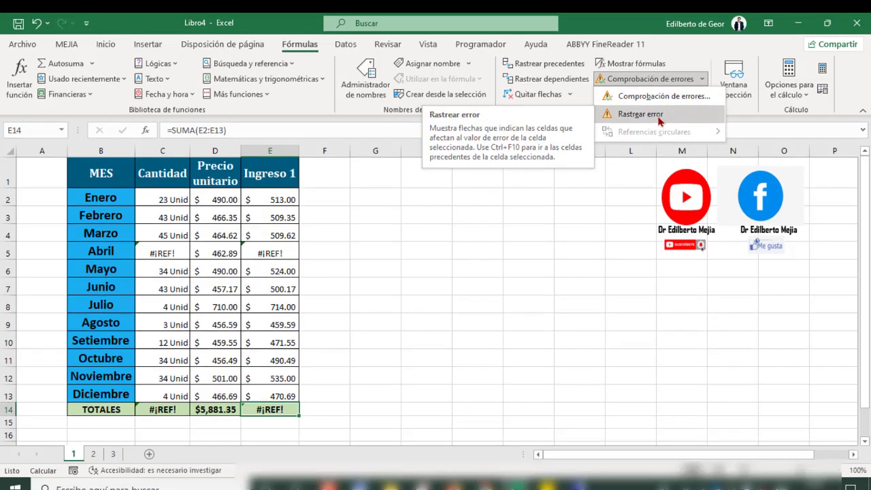
click(658, 119)
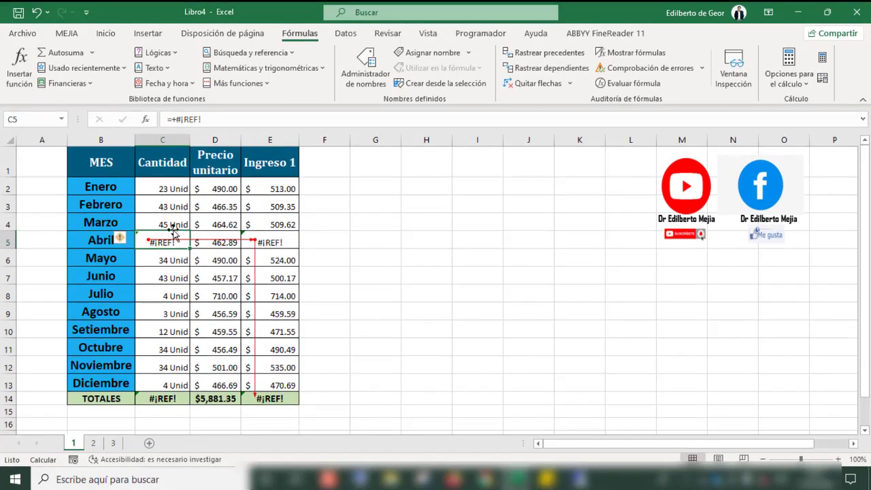
click(208, 119)
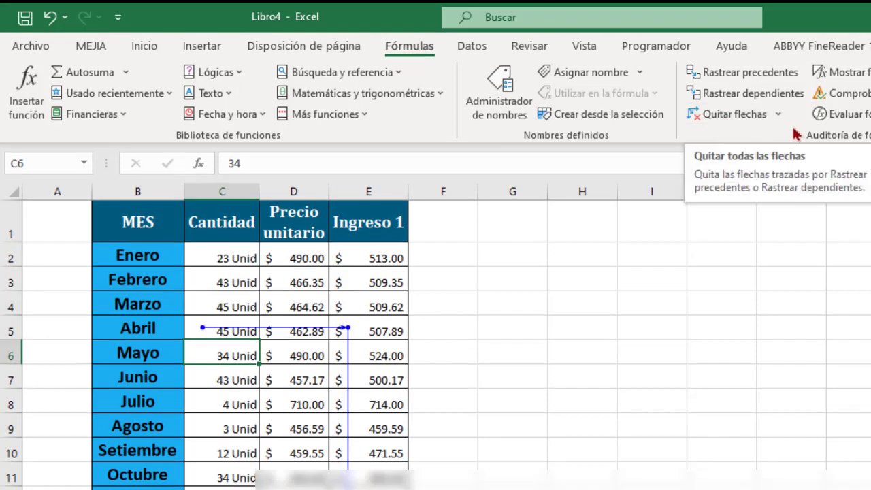
click(726, 117)
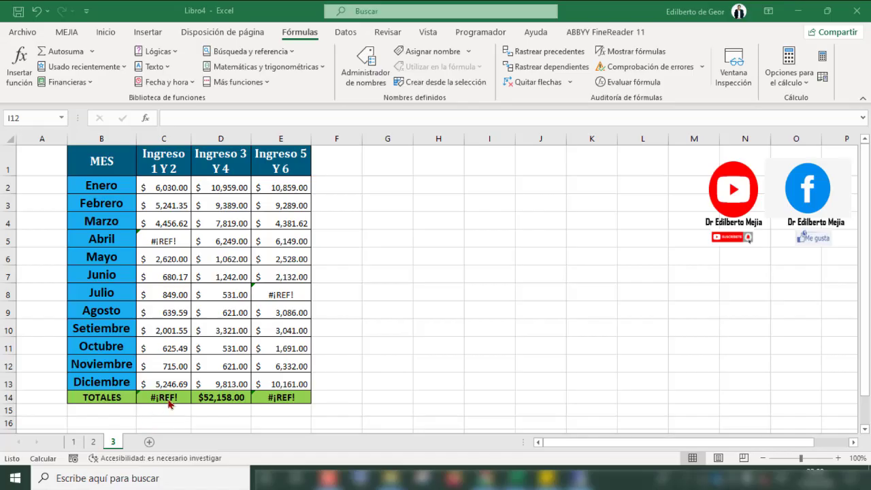
click(169, 399)
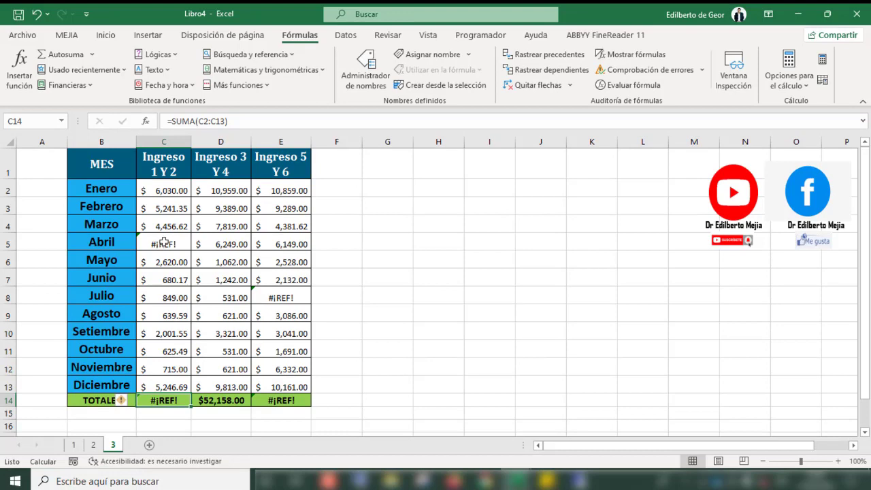
key(F2)
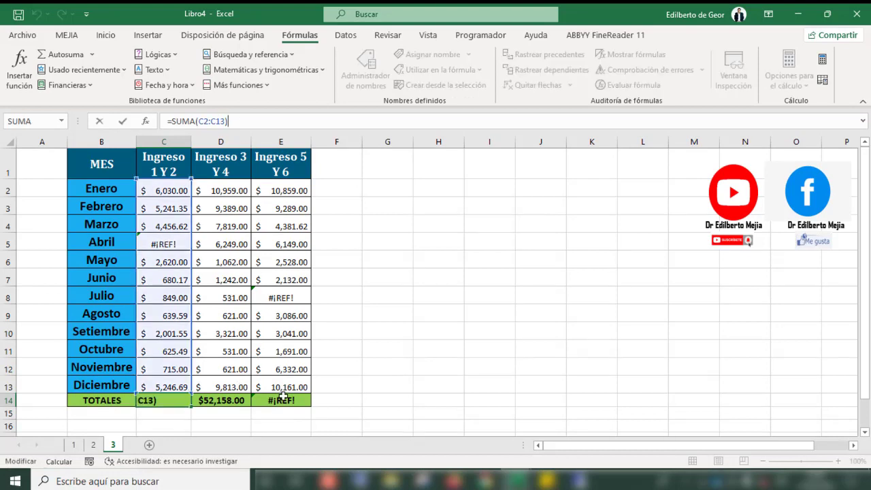
click(288, 399)
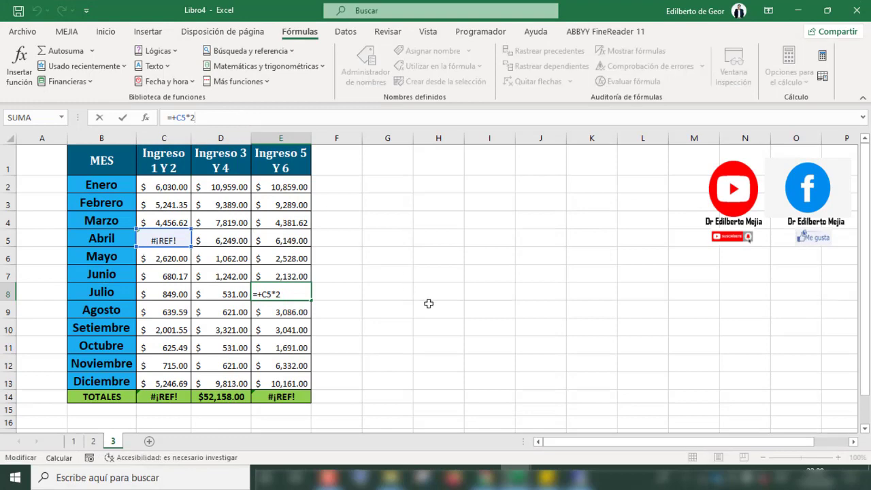
click(428, 310)
click(169, 240)
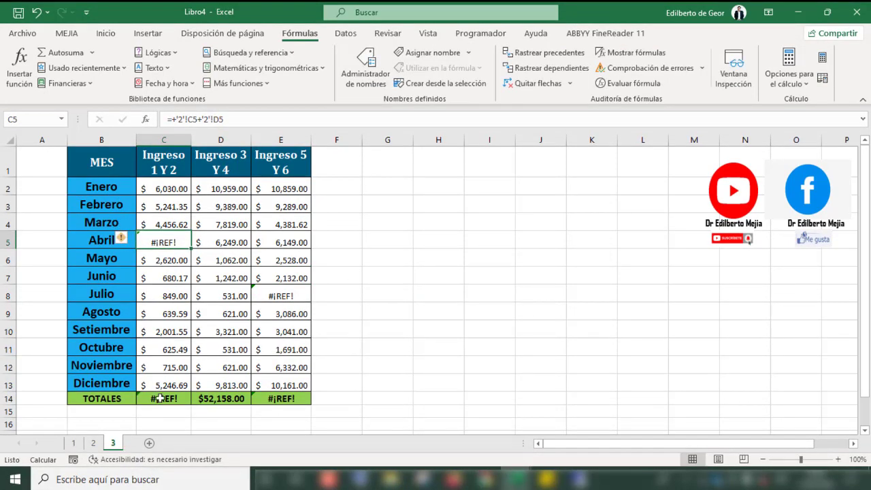
click(383, 253)
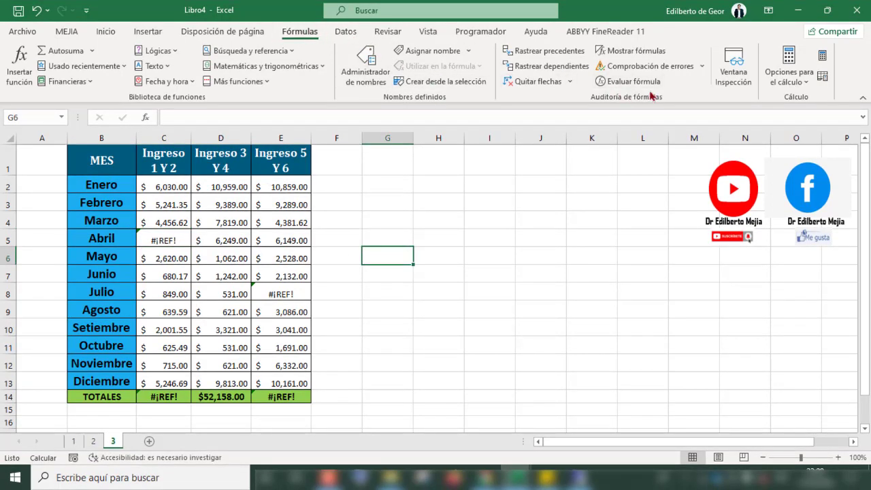
Trace the #¡REF! error in the Ingreso 5 Y 6 total (E14) on sheet 3
click(702, 66)
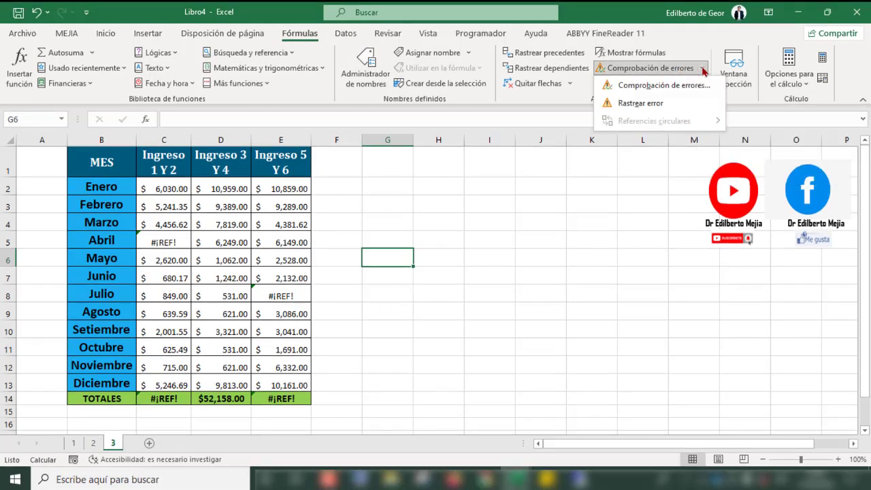
click(649, 105)
click(452, 277)
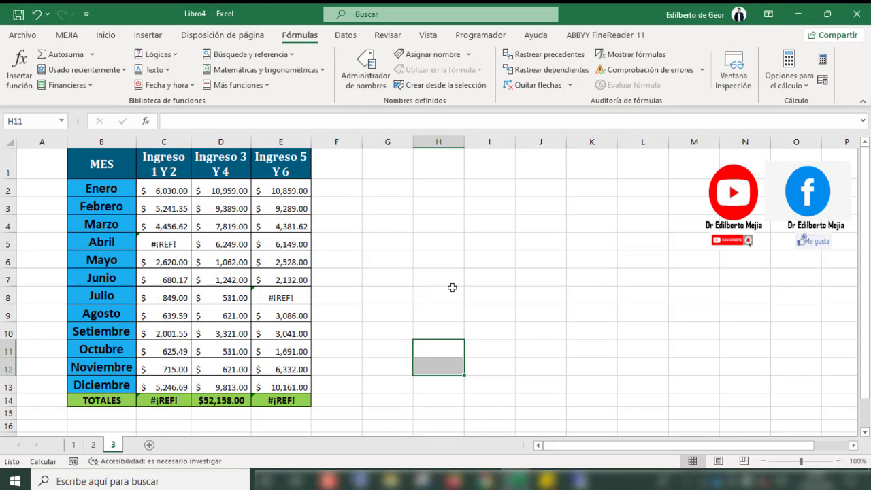
click(286, 397)
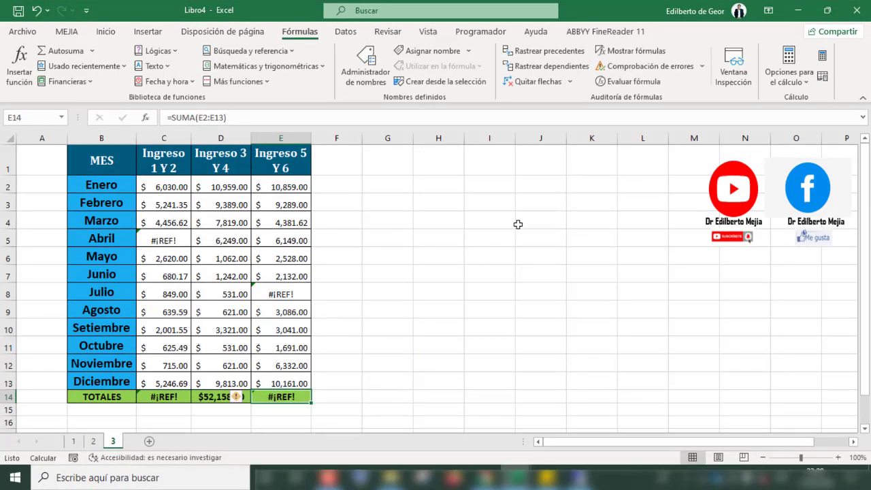
click(702, 67)
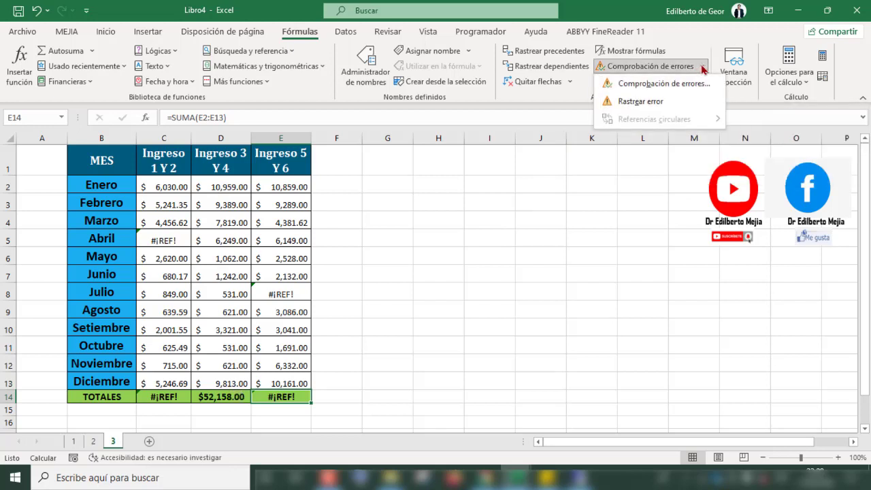
click(667, 103)
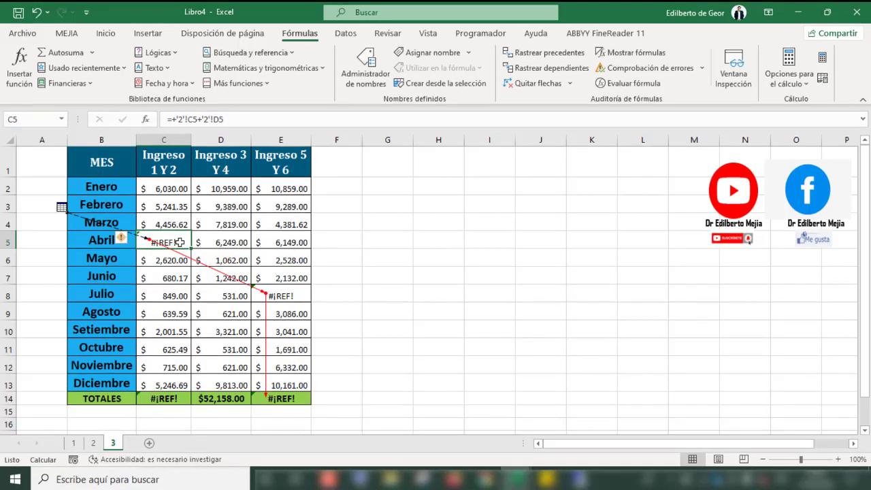
Change the sheet number in C5's April formula to 3 and confirm it
double_click(179, 121)
text(3)
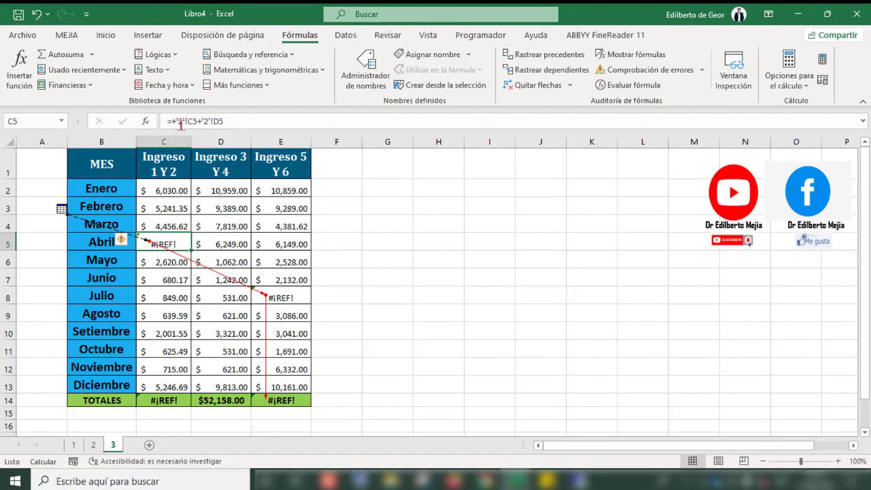
click(180, 122)
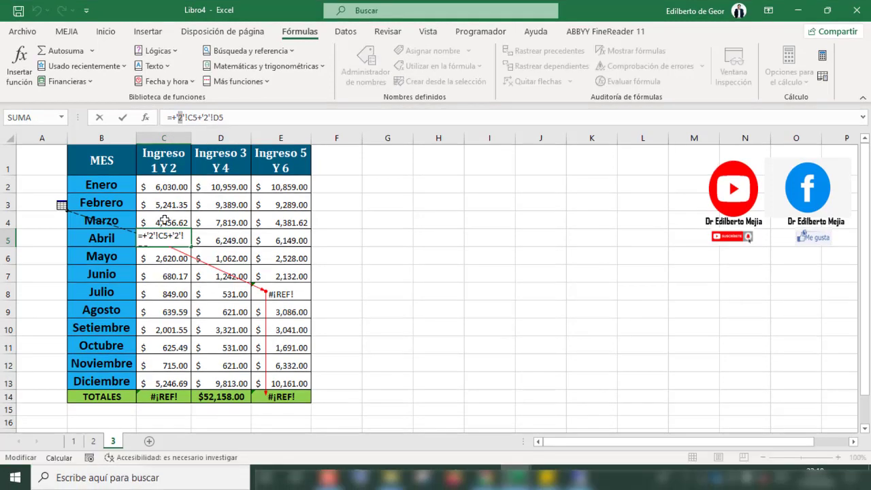
click(381, 320)
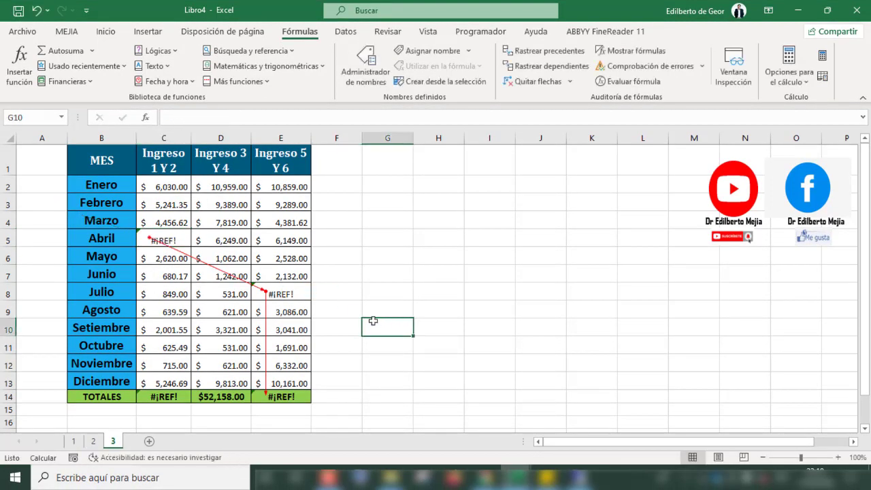
click(94, 442)
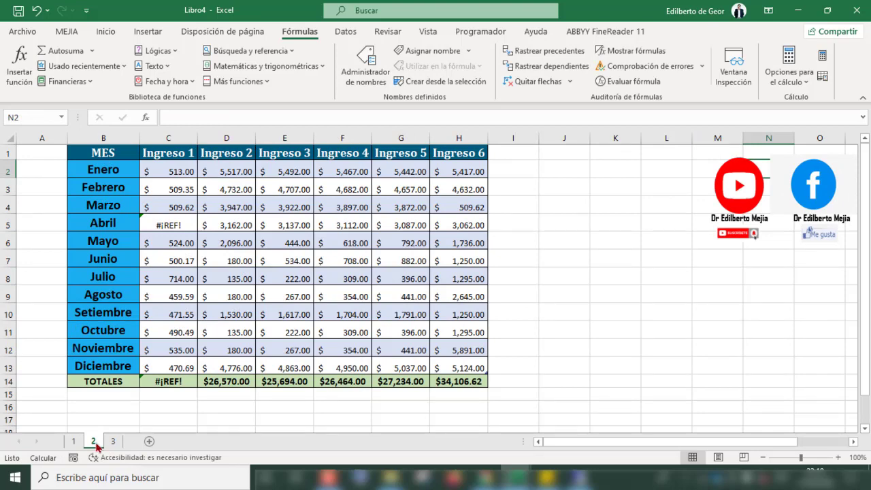
Trace sheet 2's C14 Ingreso 1 total error to April's =+'1'!E5 formula
click(179, 381)
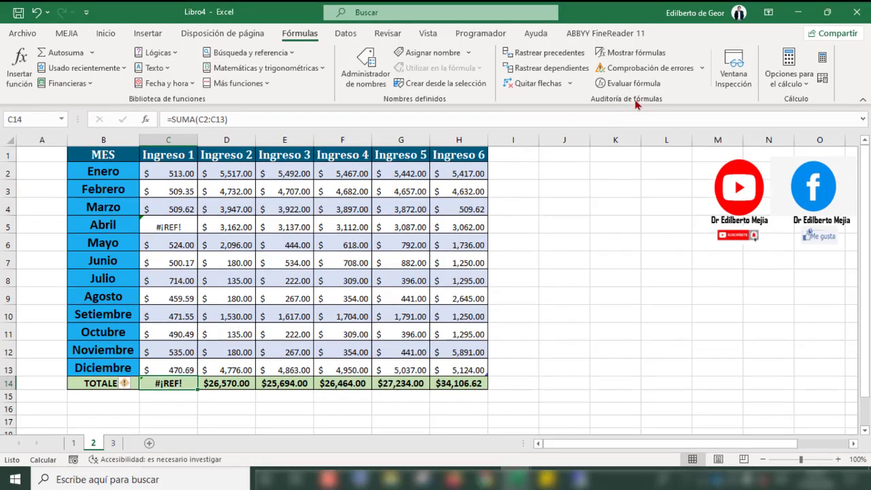
click(702, 68)
click(657, 103)
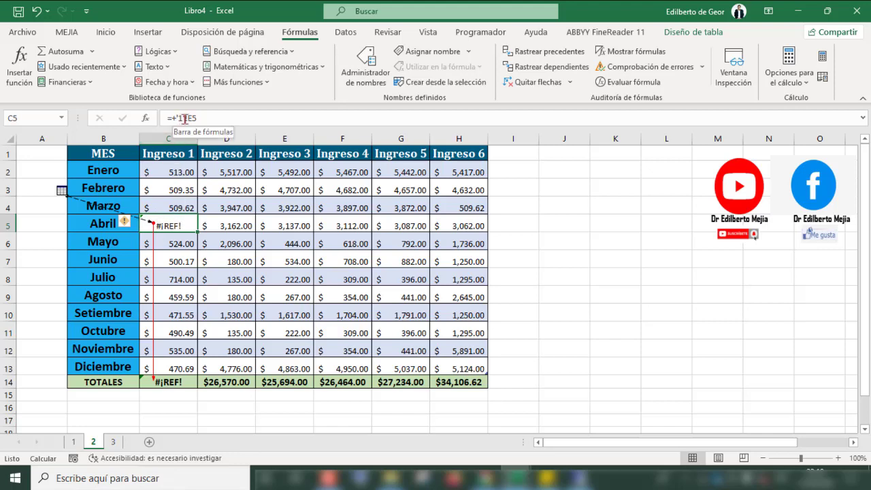
click(73, 442)
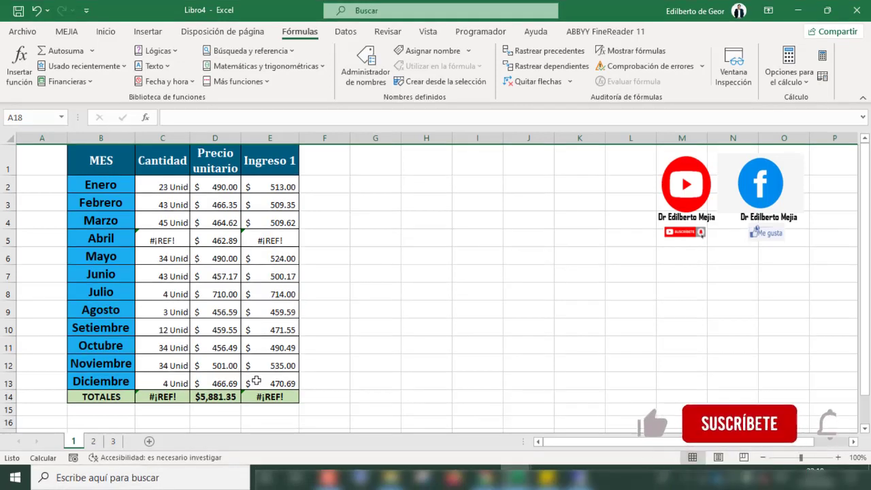
Trace the C14 Cantidad error to C5 and replace April's broken formula with 452
click(180, 398)
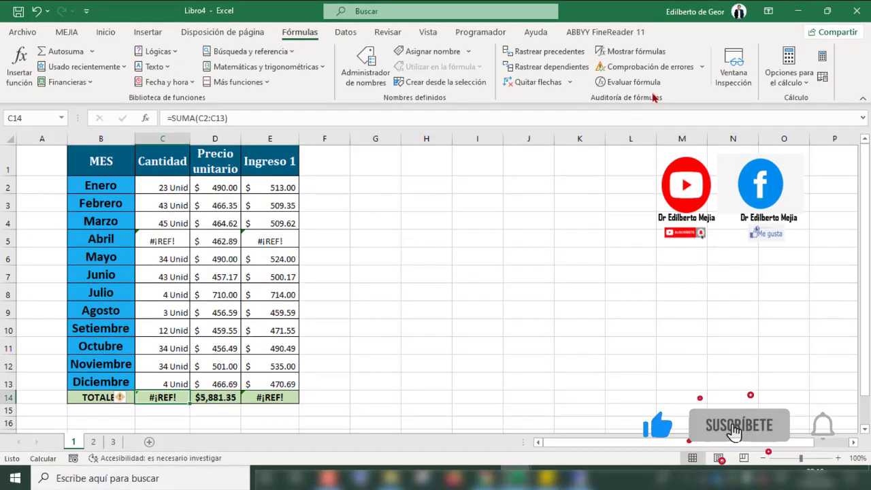
click(702, 66)
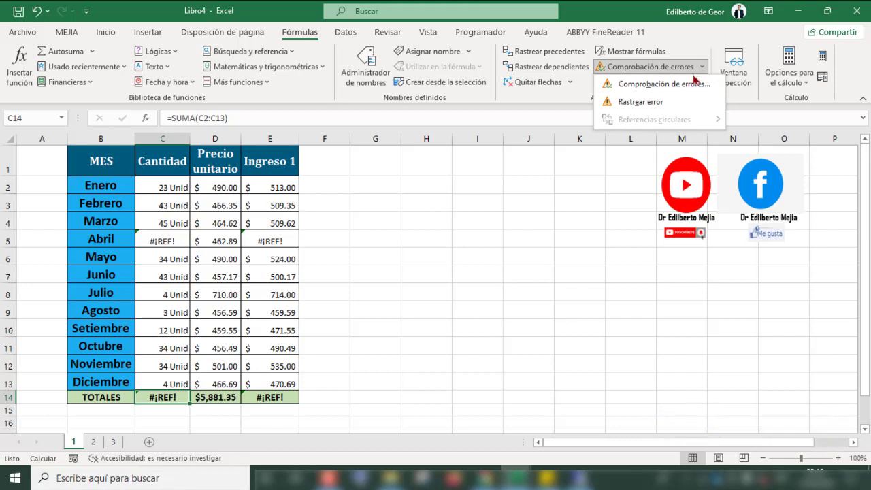
click(656, 104)
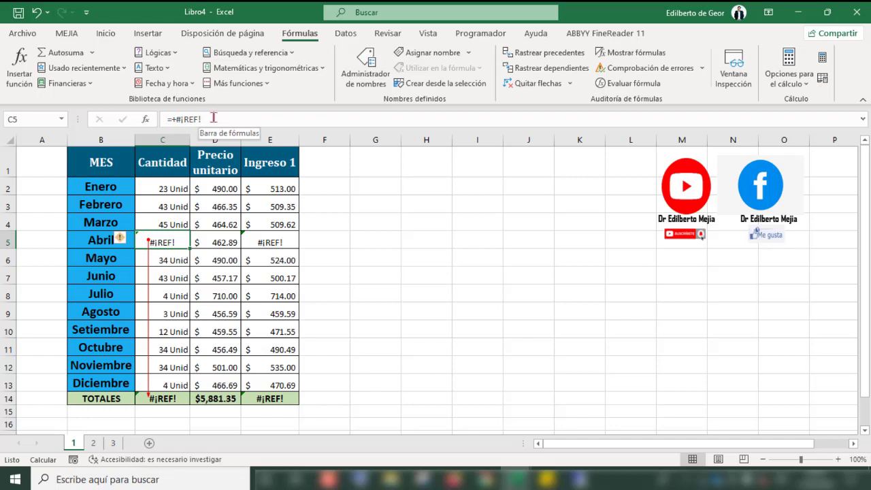
drag(207, 119, 167, 119)
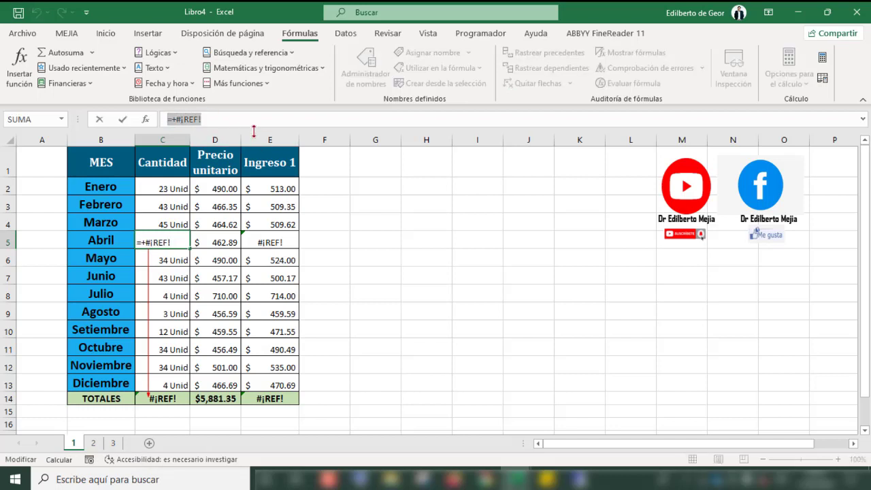
text(452)
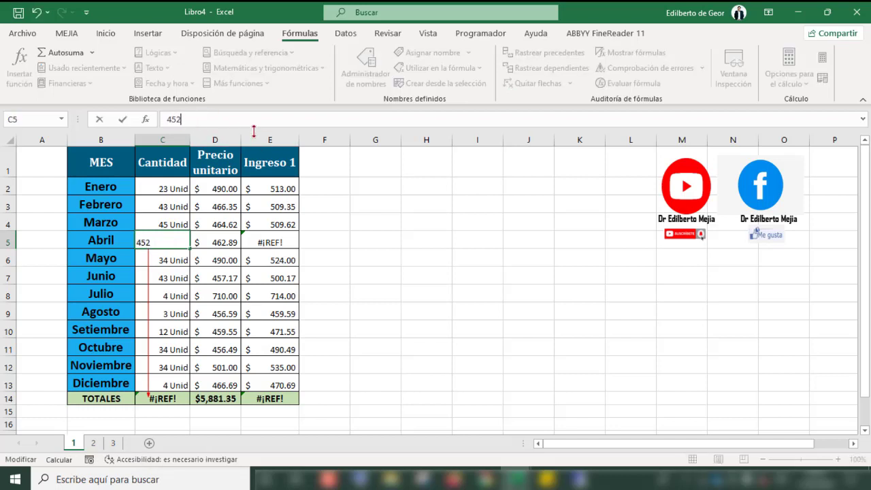
key(Return)
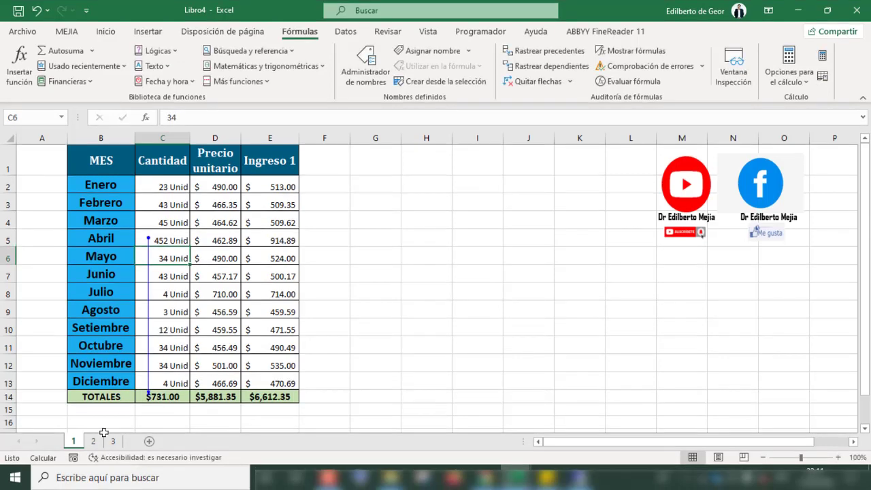
Remove the error trace arrows from sheets 2 and 3
click(93, 443)
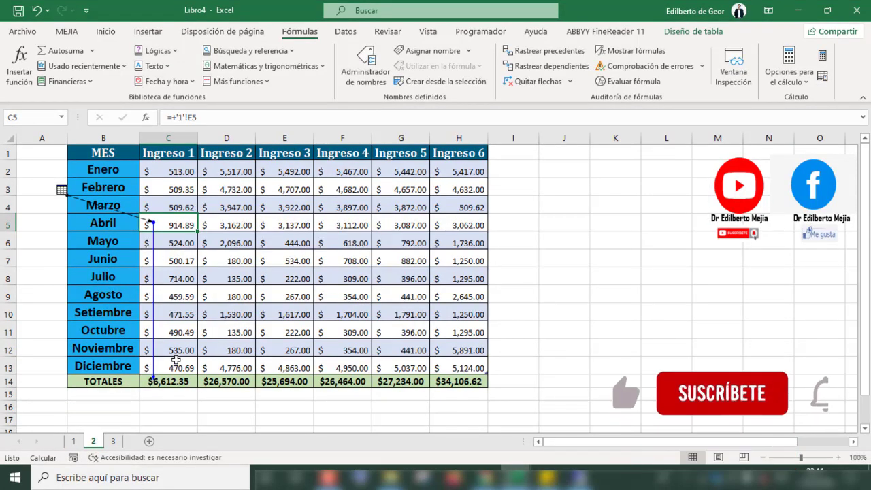
click(537, 81)
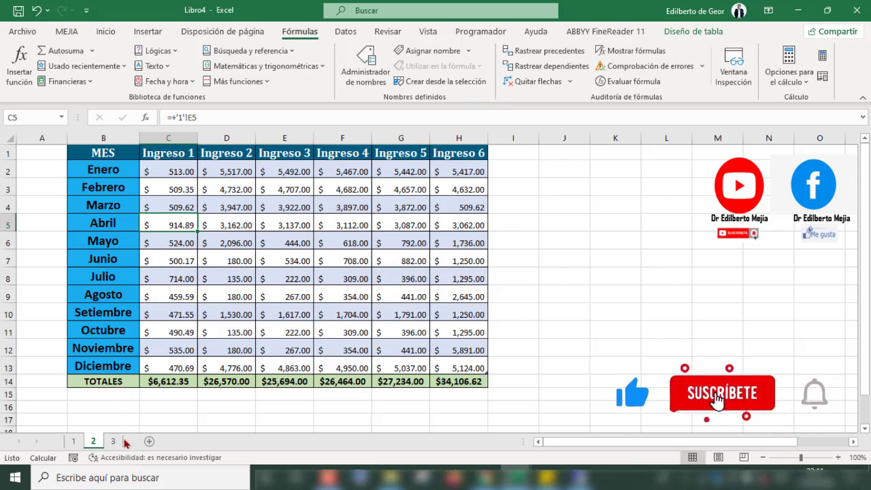
key(ctrl+Page_Down)
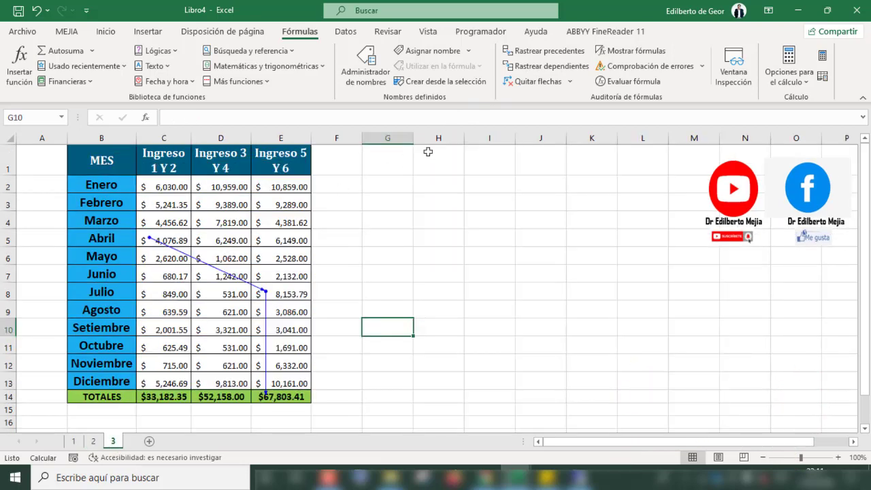
click(531, 82)
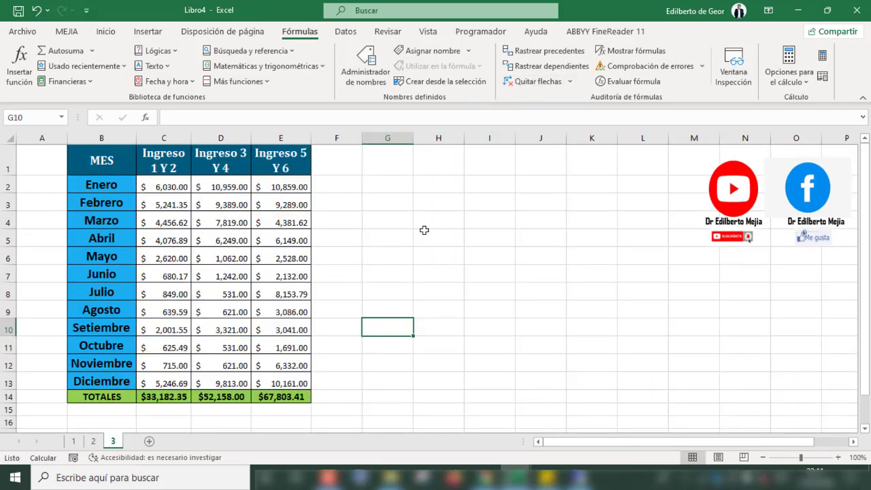